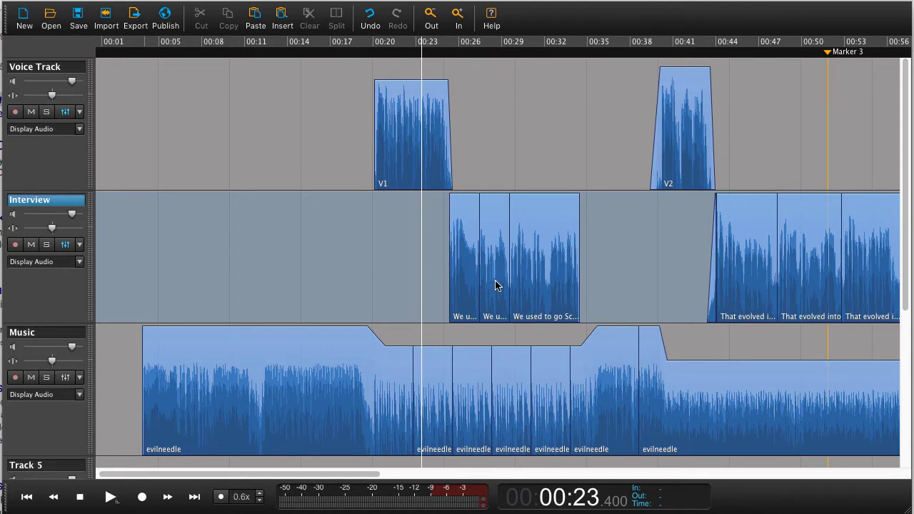
# Step: Time-stretch the last "We used to go Scateboarding" clip on the Interview track by +80.0 %
pyautogui.doubleClick(546, 236)
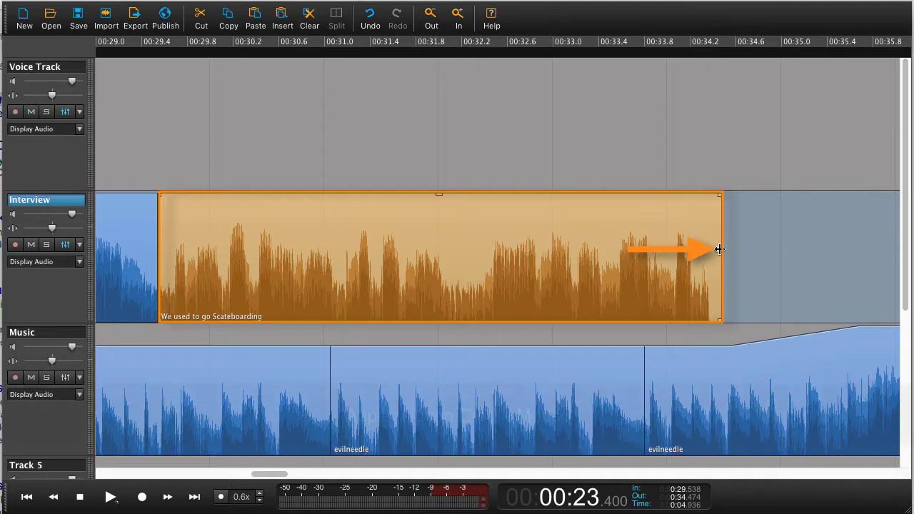
pyautogui.moveTo(722, 246); pyautogui.dragTo(860, 274)
pyautogui.scroll(-5, 737, 274)
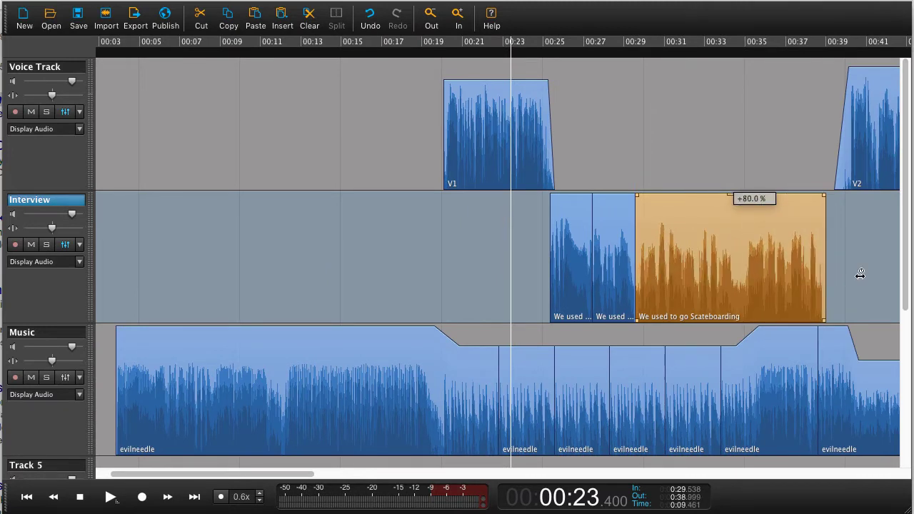
# Step: Shorten the stretched "We used to go Scateboarding" clip to end at about 0:35.7 and reset it to its original length
pyautogui.moveTo(859, 275); pyautogui.dragTo(757, 281)
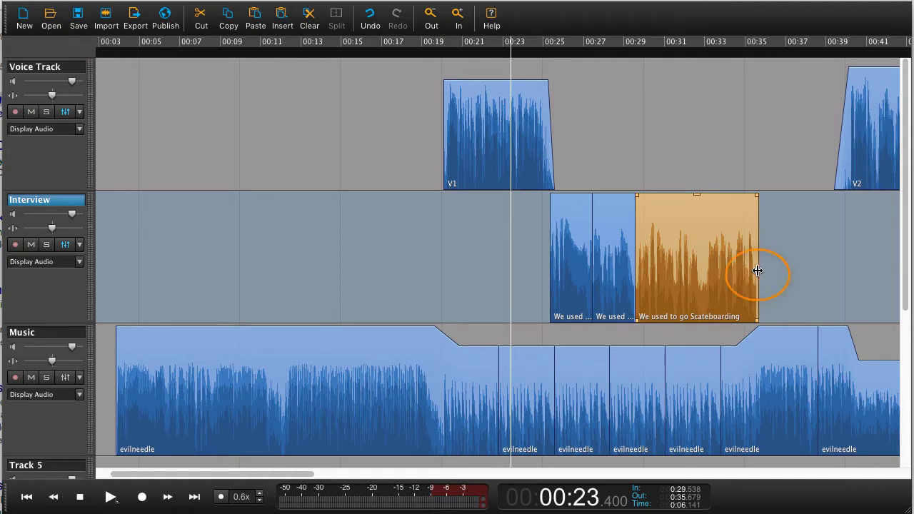
pyautogui.keyDown('alt'); pyautogui.doubleClick(758, 269); pyautogui.keyUp('alt')
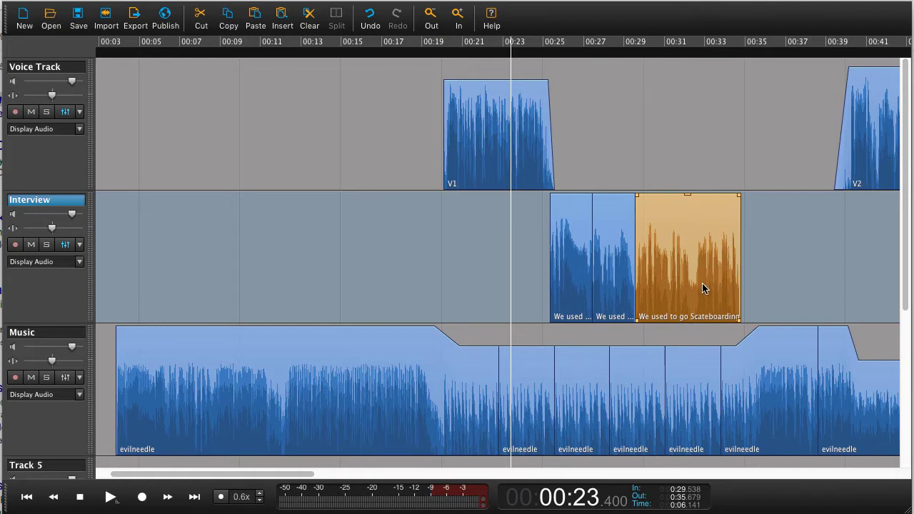
# Step: Deselect the clip and play back the "We used to go Scateboarding" passage into the music rise that follows it
pyautogui.scroll(1, 702, 288)
pyautogui.hscroll(1, 703, 287)
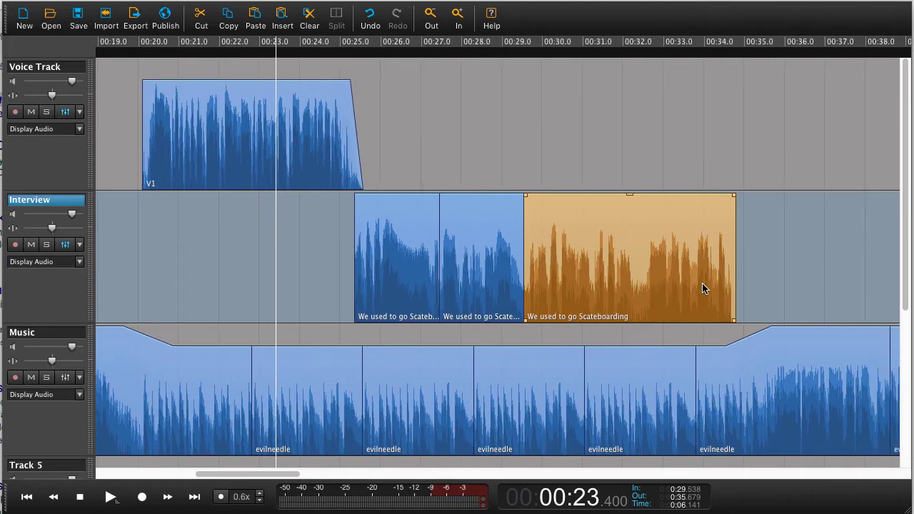
pyautogui.hscroll(1, 703, 285)
pyautogui.click(304, 251)
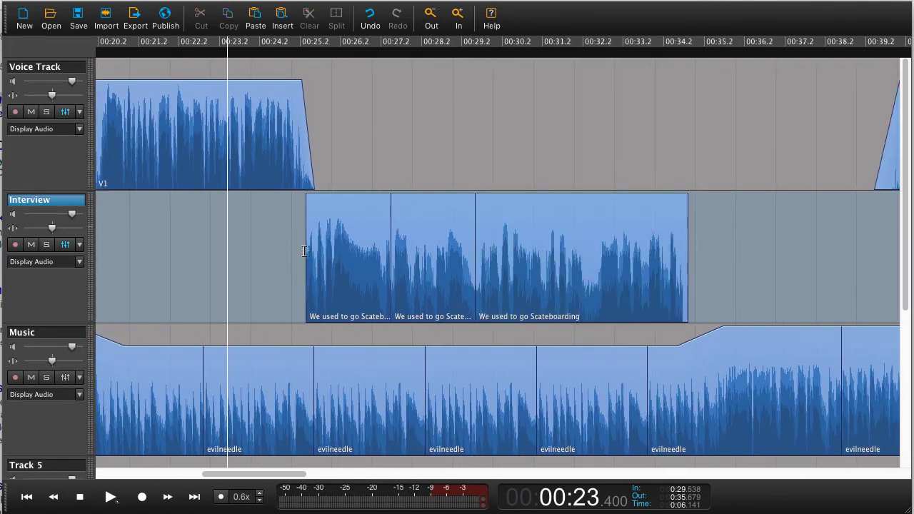
pyautogui.click(717, 329)
pyautogui.press('space')
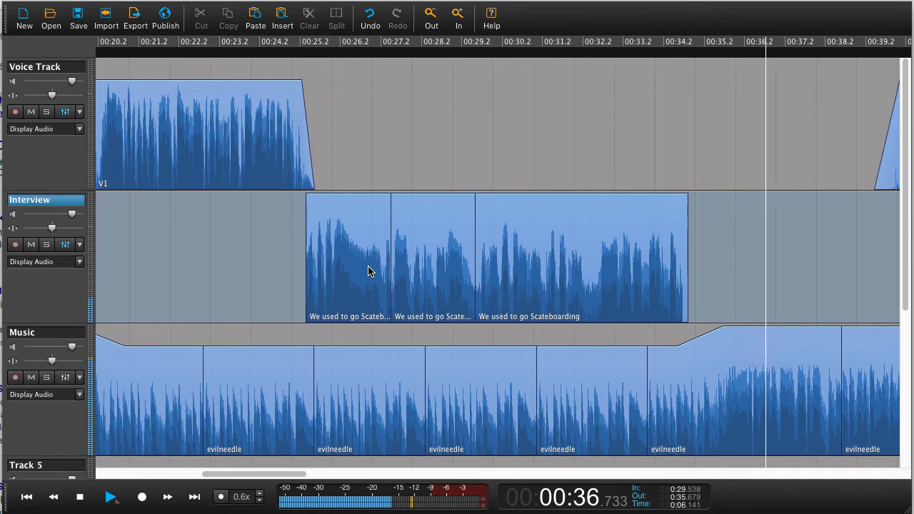
pyautogui.press('space')
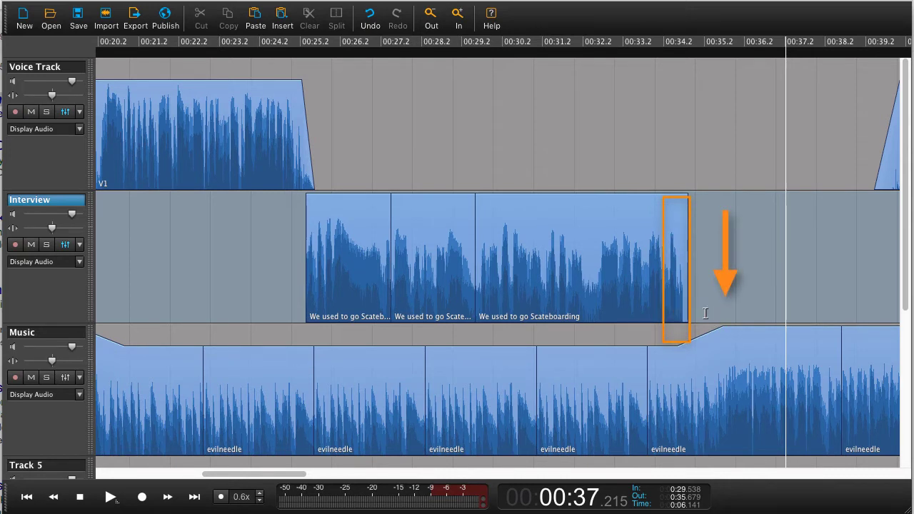
# Step: Select all three adjoining "We used to go Scateboarding" clips and time-stretch them together by +8.0 %, towards the music rise
pyautogui.click(366, 264)
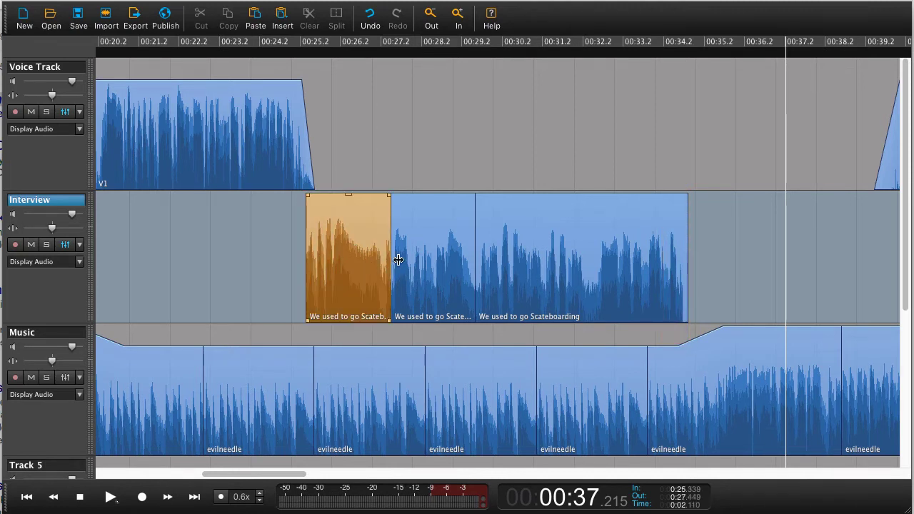
pyautogui.keyDown('shift'); pyautogui.click(638, 276); pyautogui.keyUp('shift')
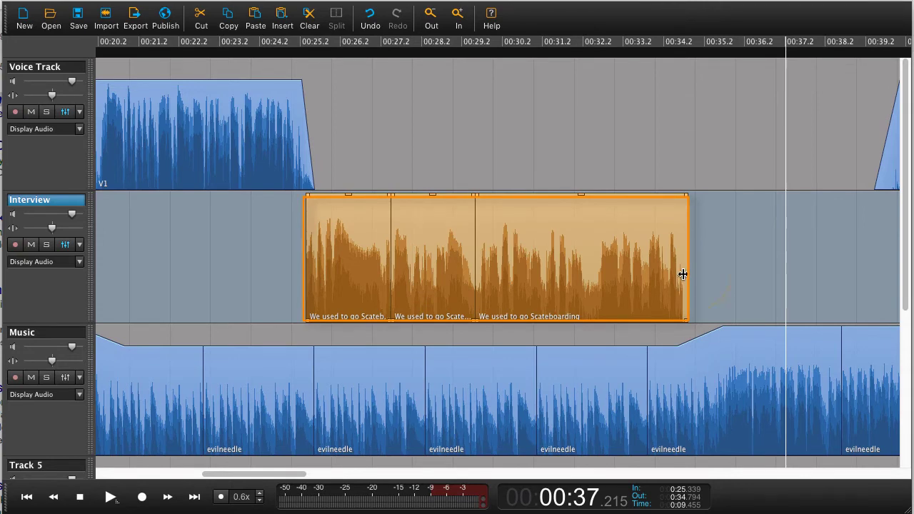
pyautogui.click(682, 274)
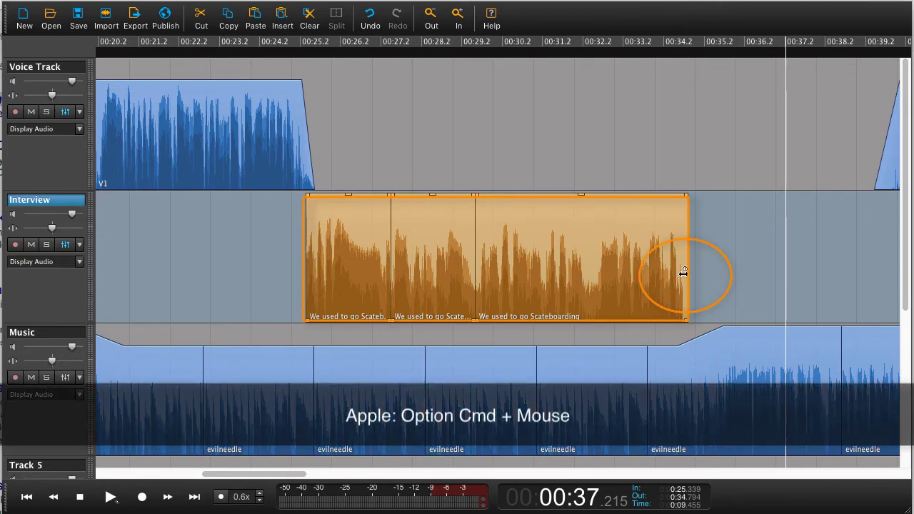
pyautogui.moveTo(682, 274); pyautogui.dragTo(713, 278)
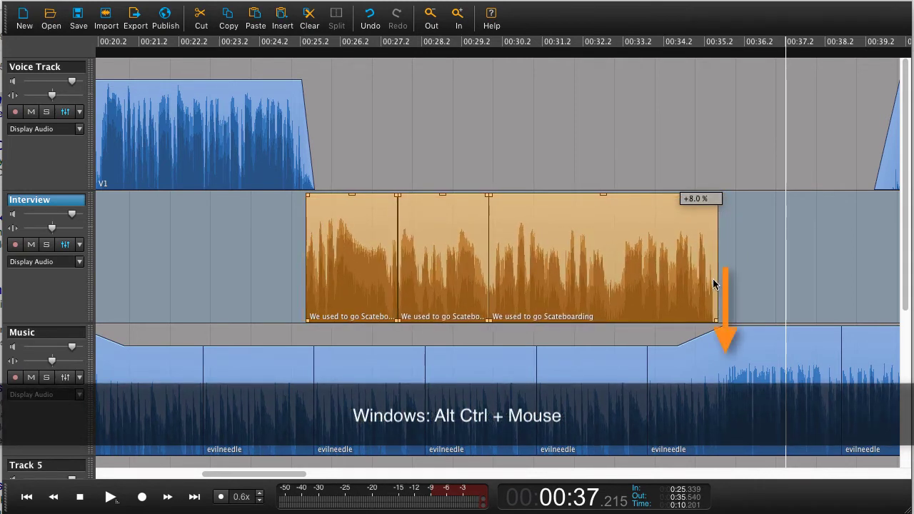
# Step: Deselect the stretched Interview clips and play back their transition into the music
pyautogui.click(219, 267)
pyautogui.press('space')
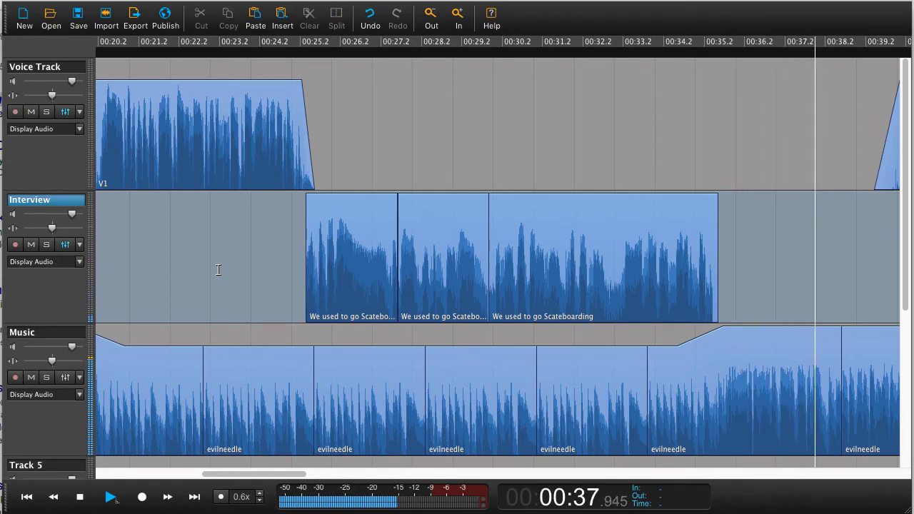
pyautogui.press('space')
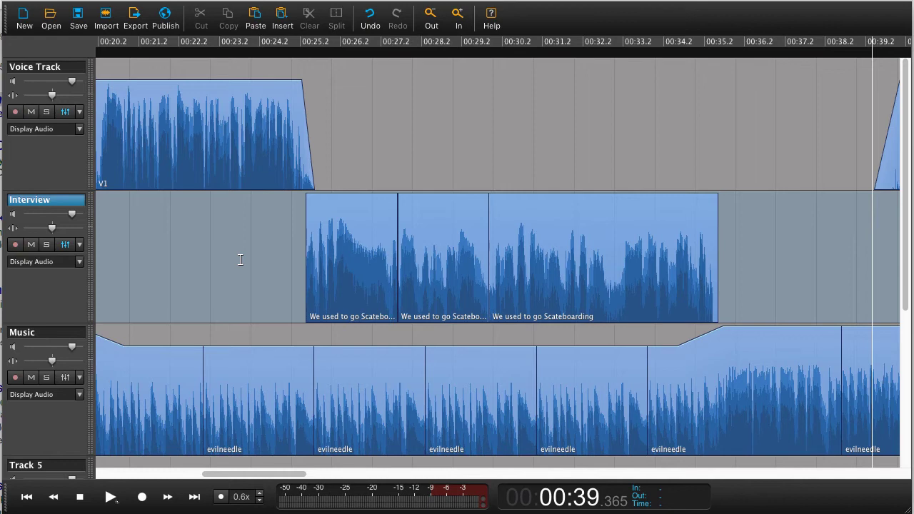
# Step: Place the playhead at Marker 5, at about 2:20, as the target end of the project
pyautogui.scroll(-8, 241, 260)
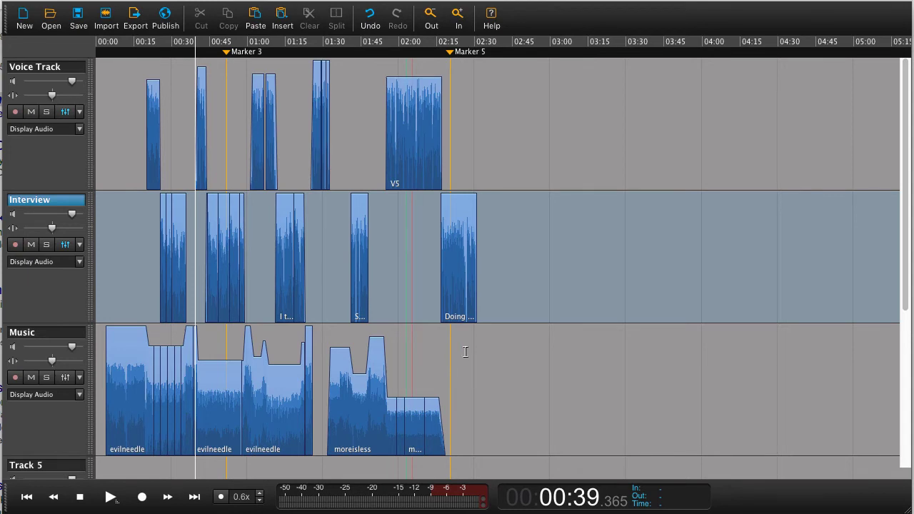
pyautogui.click(473, 346)
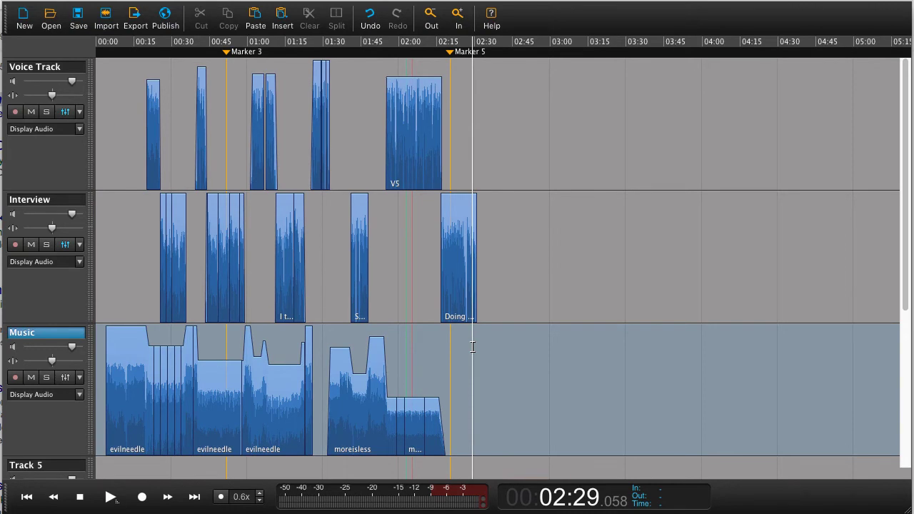
pyautogui.press('space')
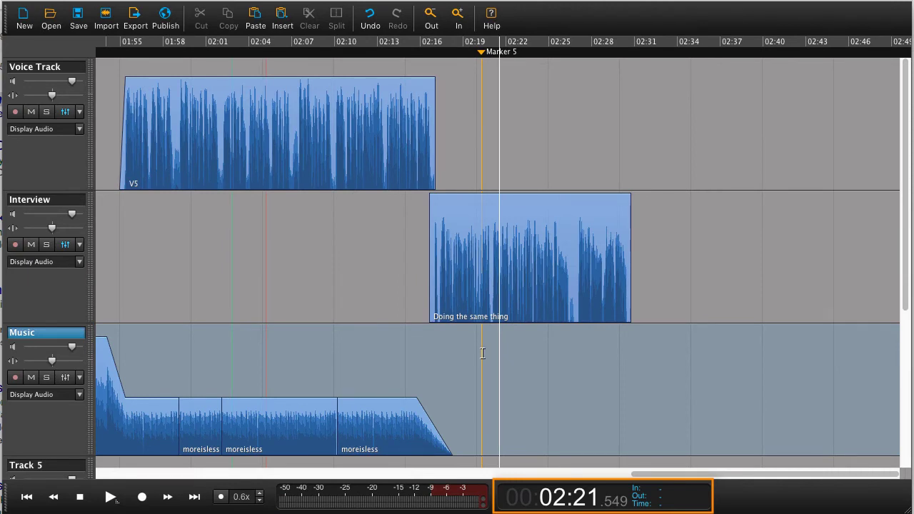
pyautogui.click(482, 354)
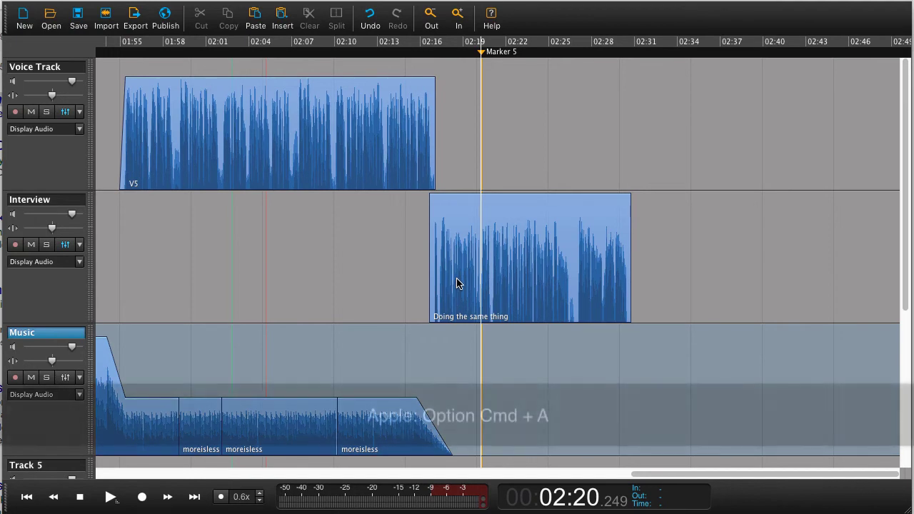
# Step: Select all clips on every track and time-compress them together so the "Doing the same thing" clip ends at about Marker 5
pyautogui.press('alt+super+a')
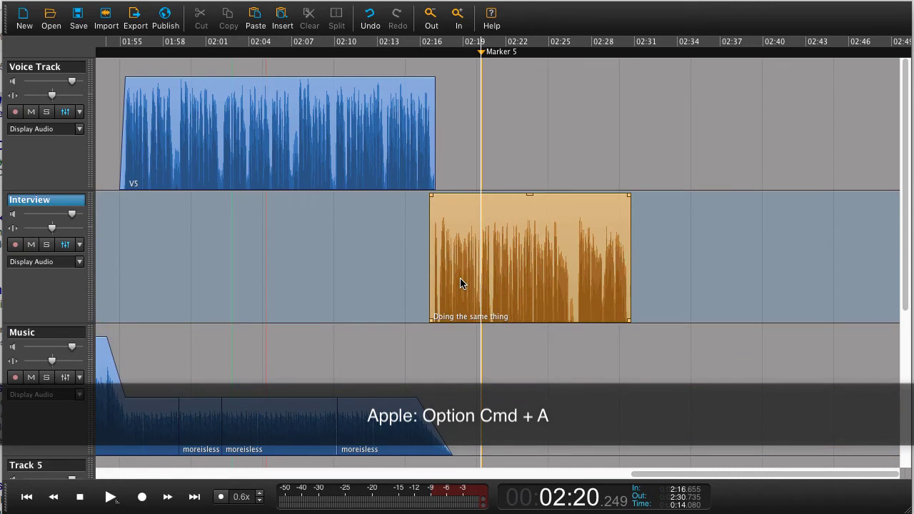
pyautogui.press('alt+super+a')
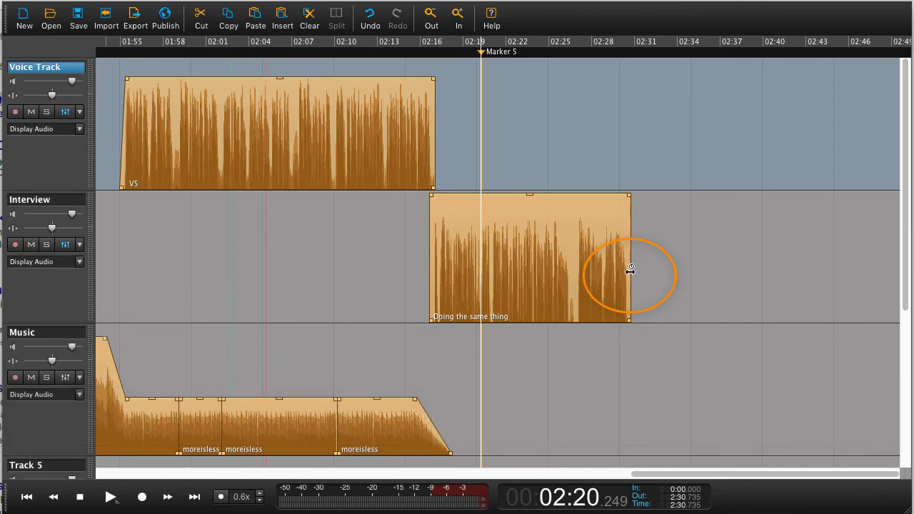
pyautogui.moveTo(630, 270); pyautogui.dragTo(486, 281)
pyautogui.click(310, 347)
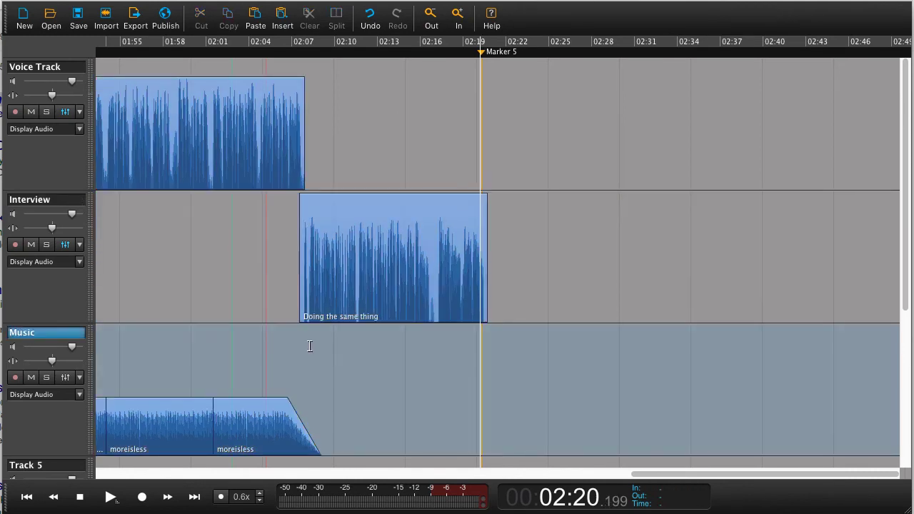
# Step: Play back the compressed ending from just before the "Doing the same thing" clip
pyautogui.click(277, 319)
pyautogui.press('space')
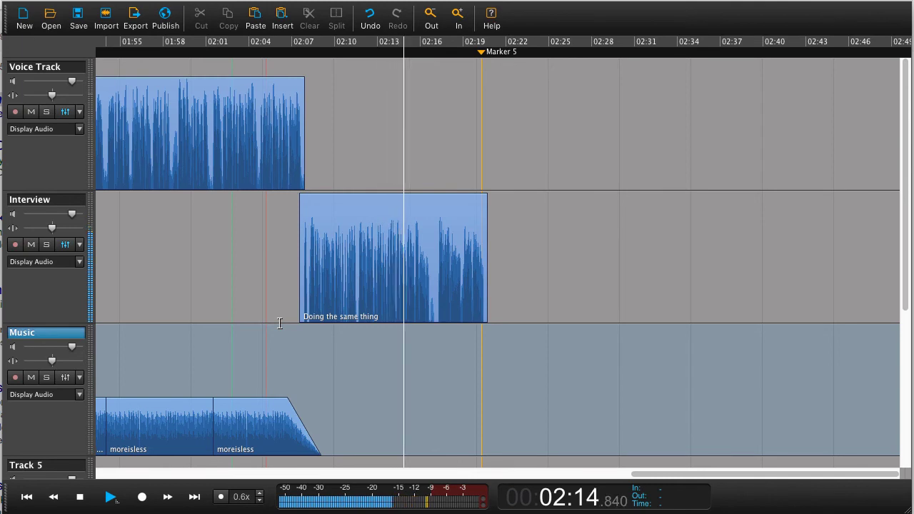
pyautogui.press('space')
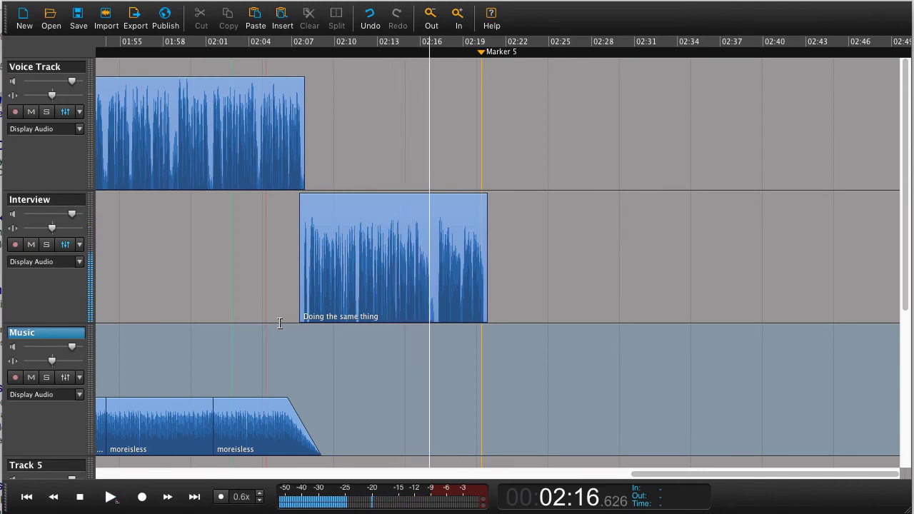
# Step: Return to the opening of the project and play the compressed mix from just before the V1 clip
pyautogui.click(289, 323)
pyautogui.scroll(-8, 289, 323)
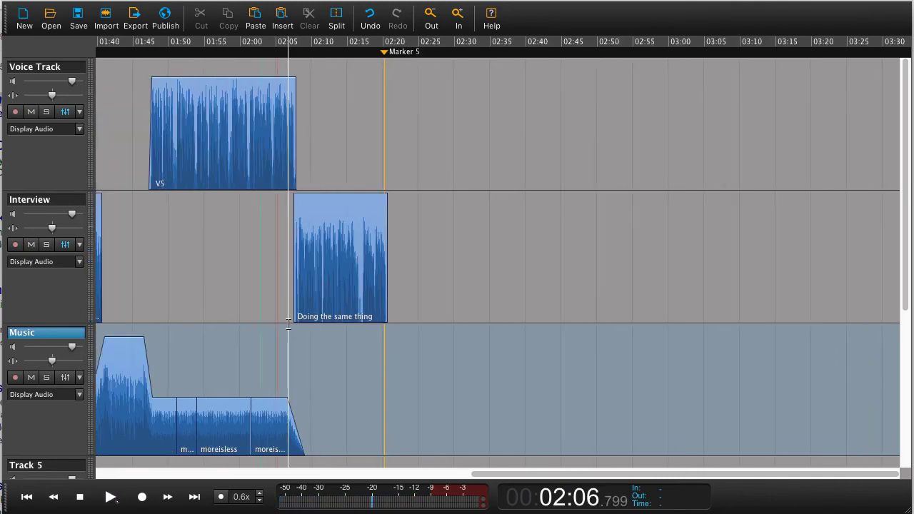
pyautogui.hscroll(-3, 290, 327)
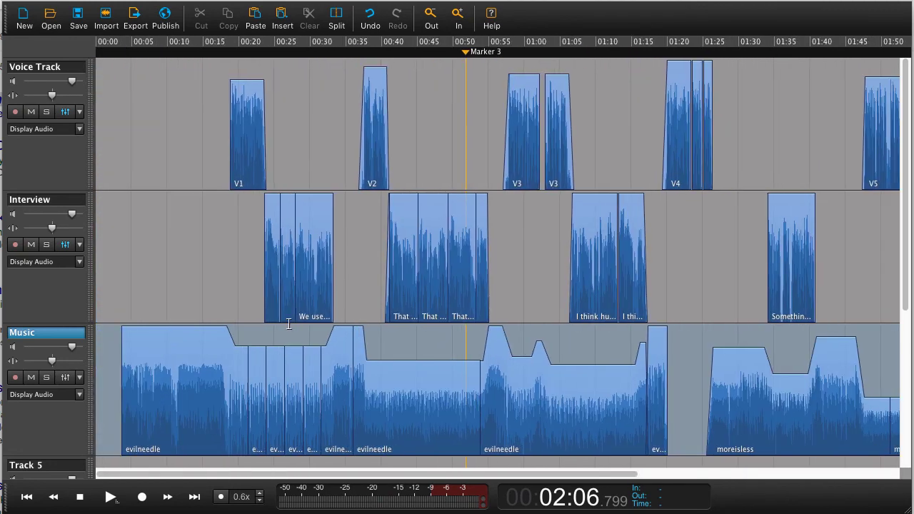
pyautogui.click(121, 304)
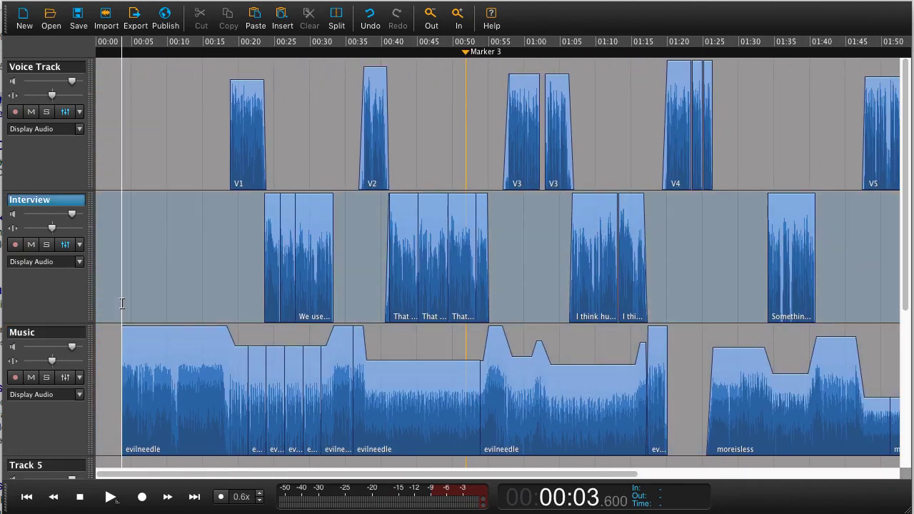
pyautogui.moveTo(225, 305); pyautogui.dragTo(221, 301)
pyautogui.press('space')
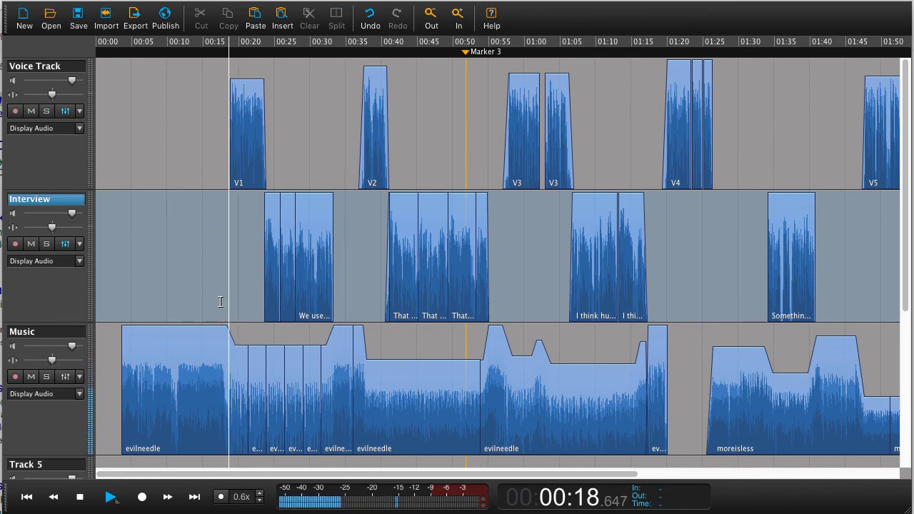